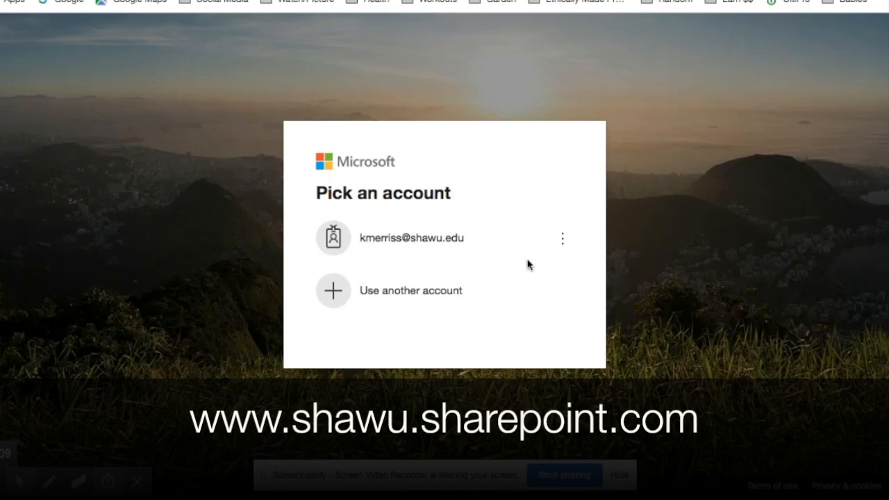
Sign in to the university SharePoint site with the listed Microsoft account and its password.
click(467, 238)
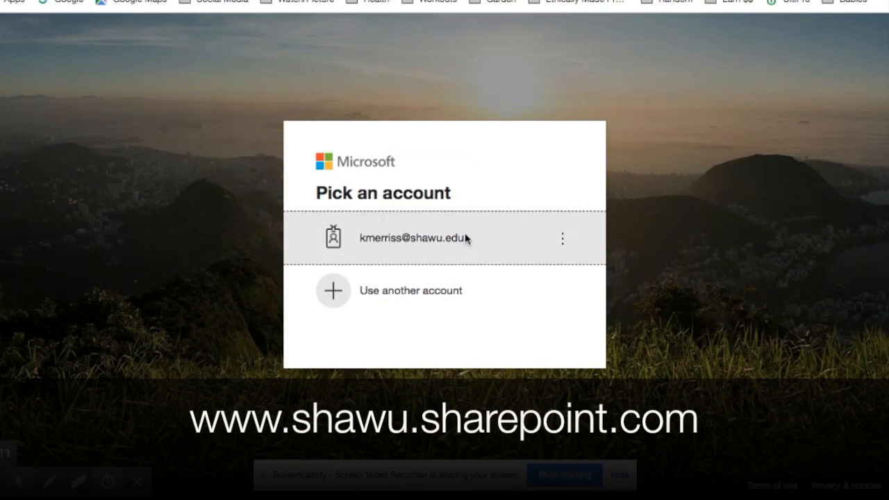
click(450, 241)
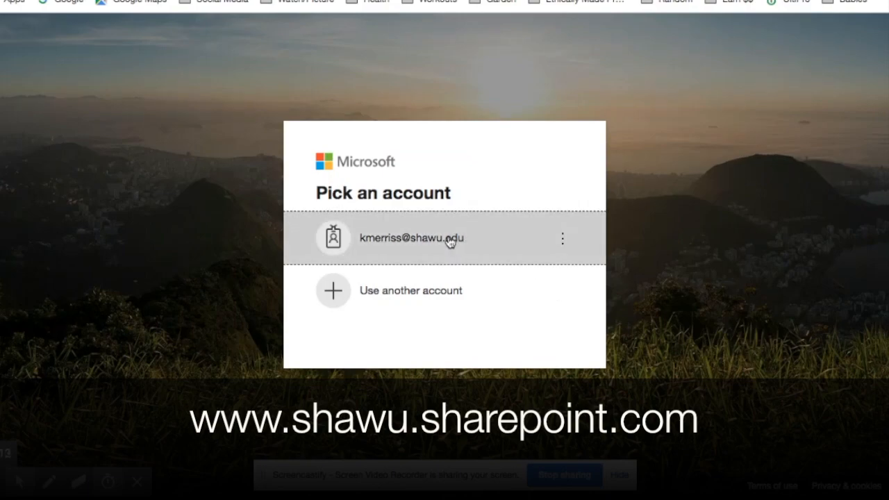
text(••••)
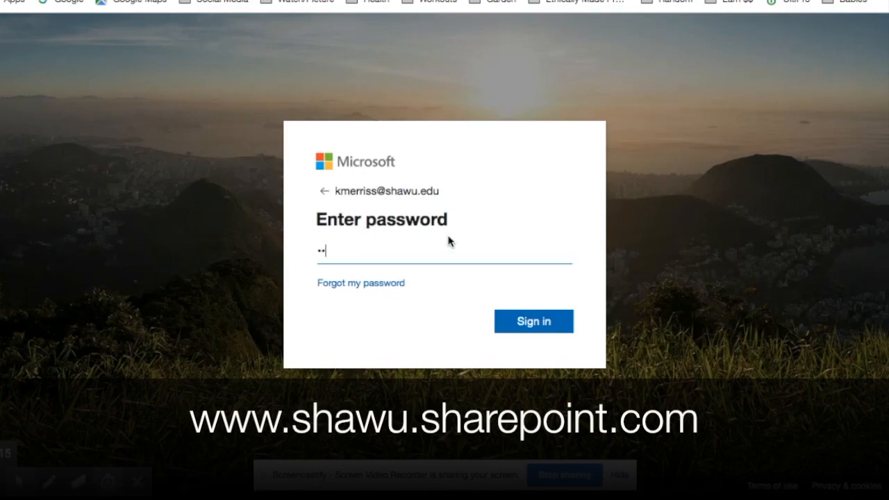
text(•••••)
key(Return)
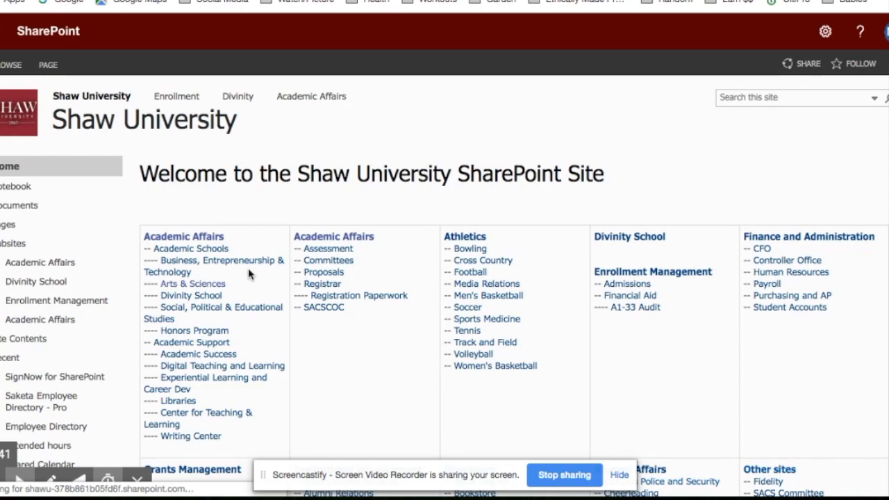
Open the Arts & Sciences site from the Academic Schools list and follow its Advising Form quick link.
scroll(221, 238, down, 1)
click(221, 238)
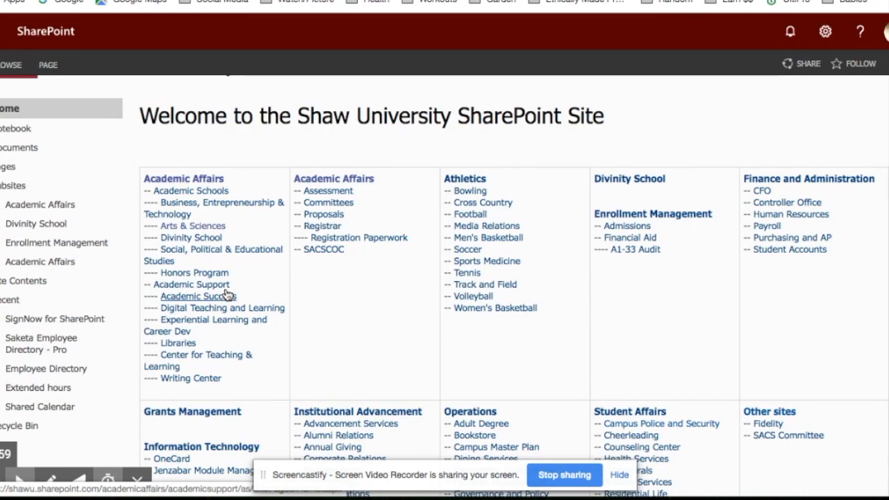
click(216, 233)
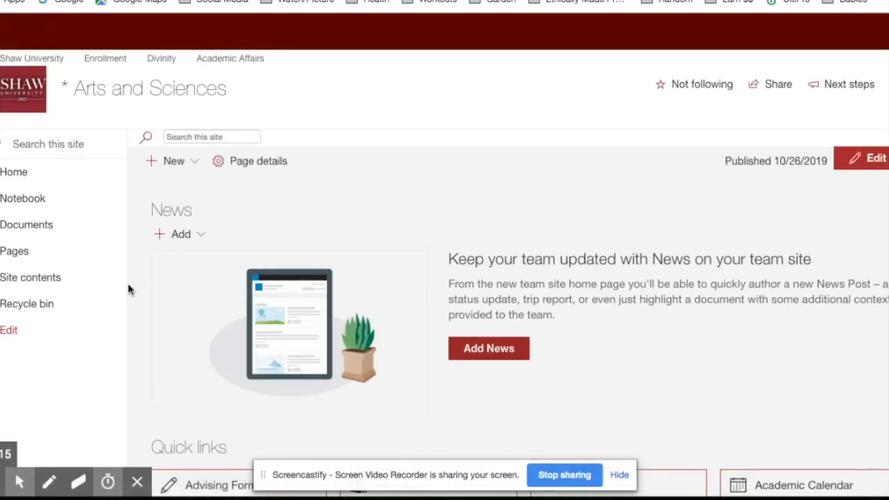
scroll(129, 290, down, 3)
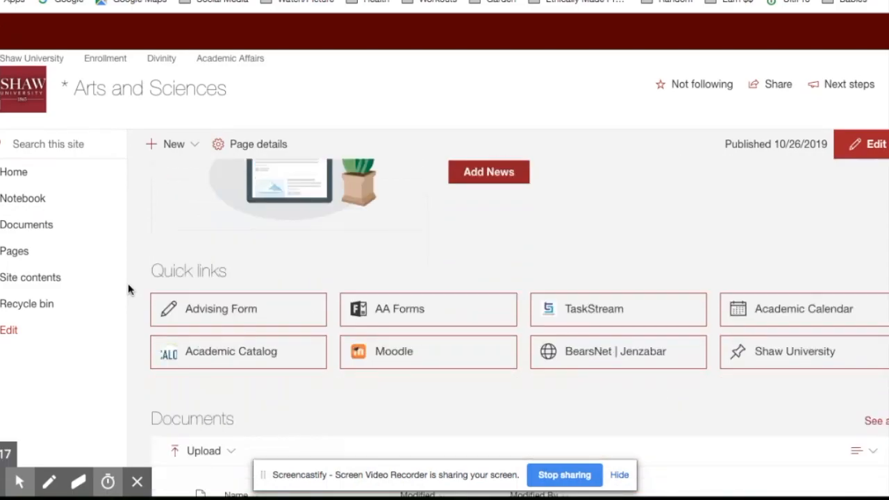
click(262, 295)
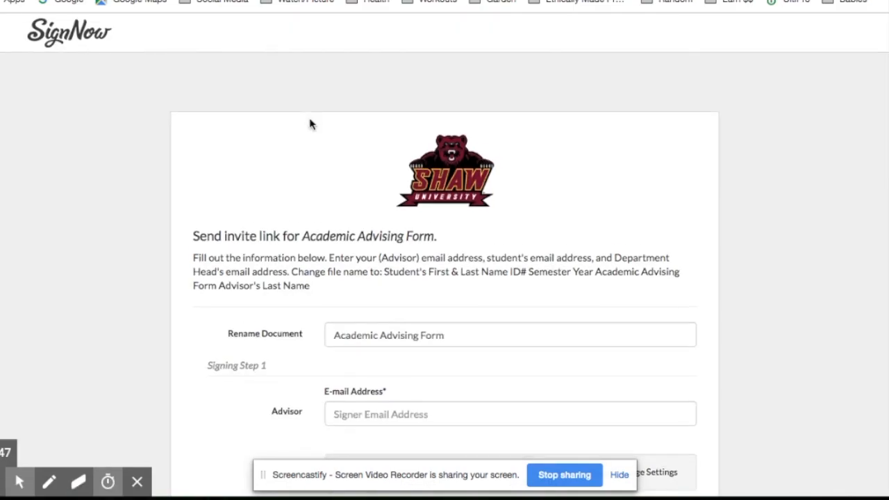
Prefix the document name "Academic Advising Form" with the student's first and last name, the student's ID number and "Fal 2019".
scroll(310, 124, down, 1)
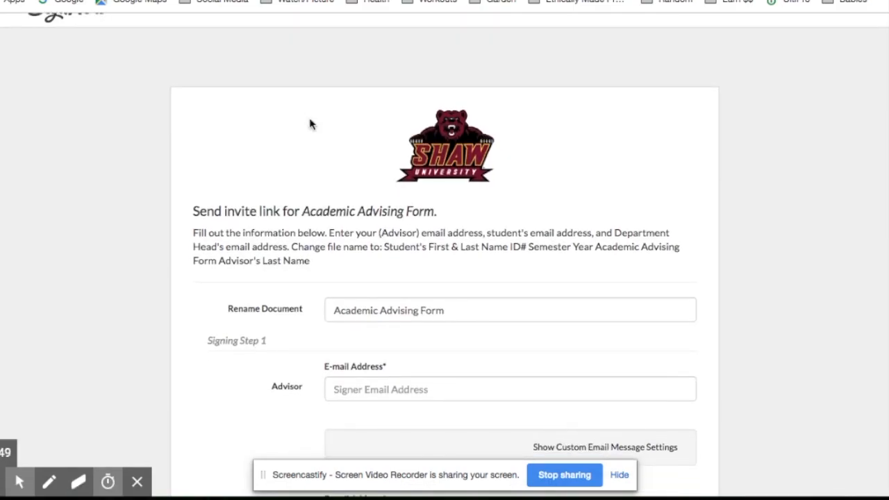
scroll(310, 124, down, 4)
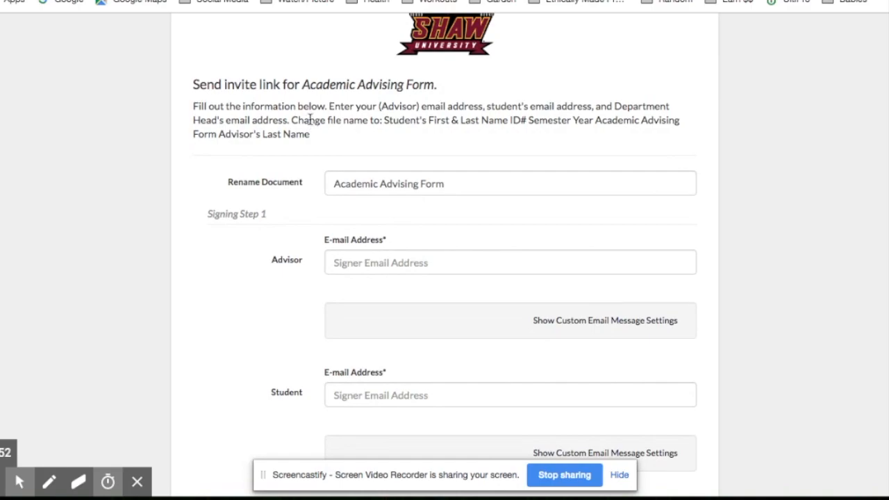
scroll(310, 120, down, 2)
click(335, 139)
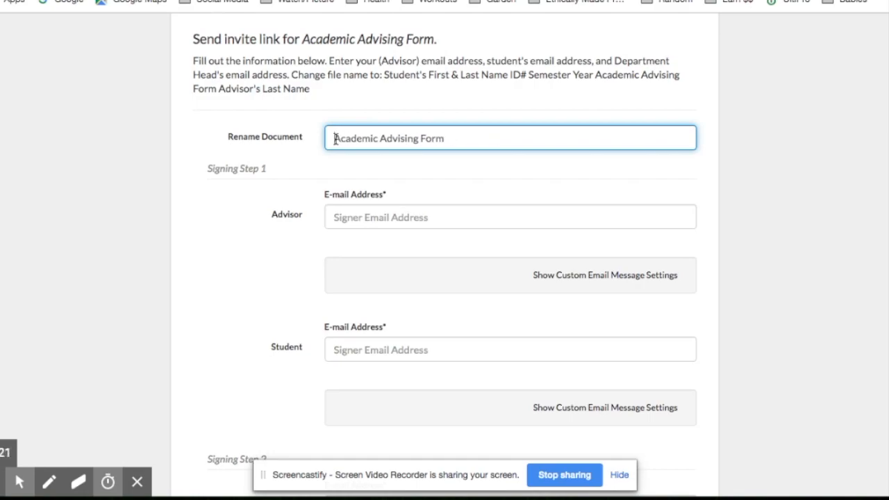
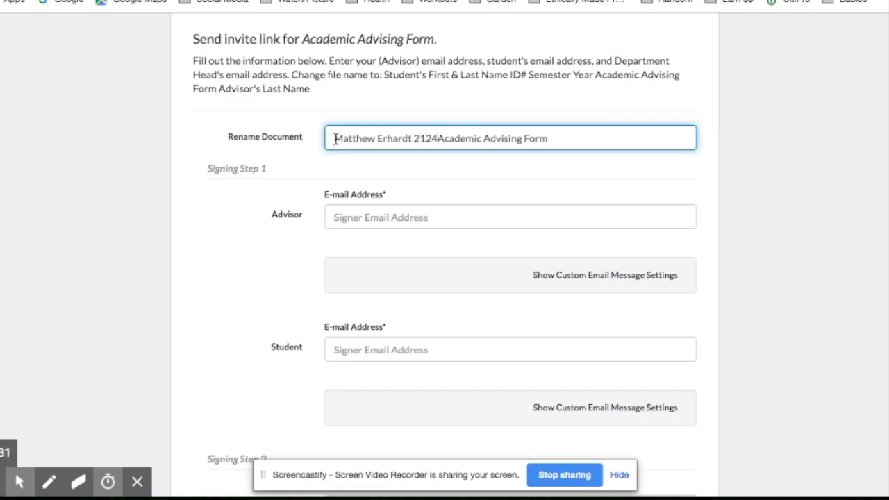
text( Fal 2019)
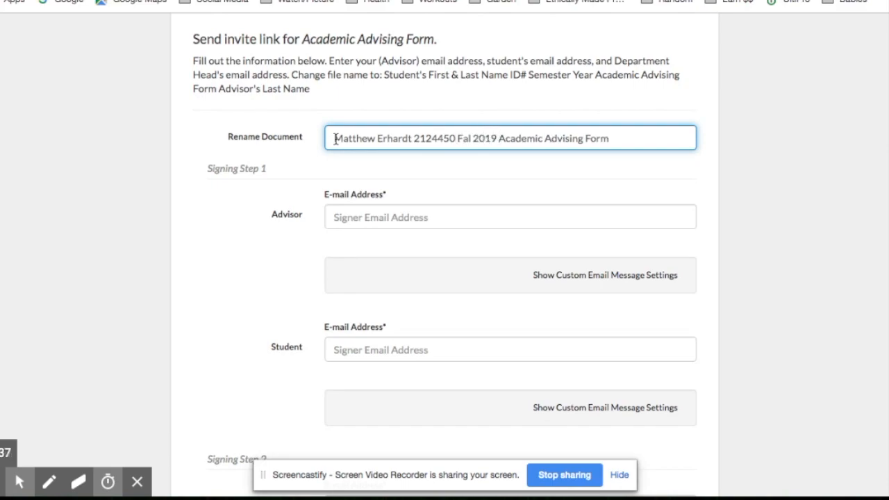
Append the advisor's last name to the end of the document name.
click(615, 137)
text(Merriss)
Enter the advisor's email address as a signer in Signing Step 1.
scroll(488, 238, down, 2)
click(410, 139)
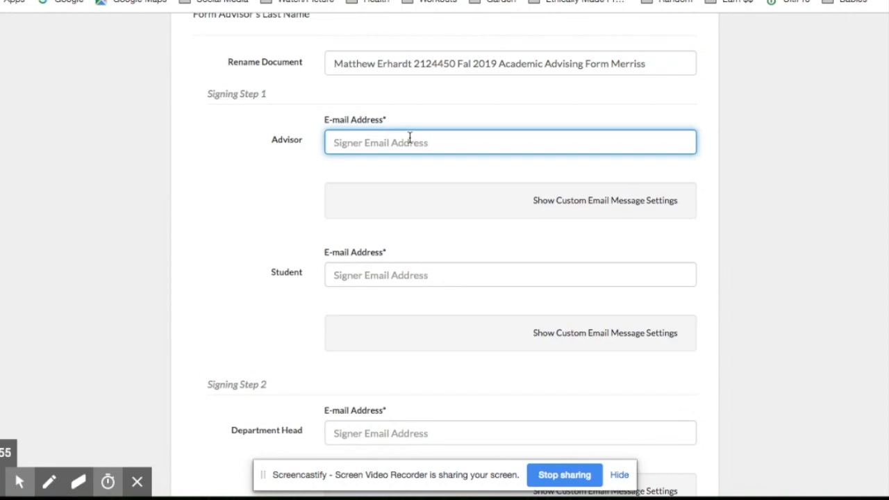
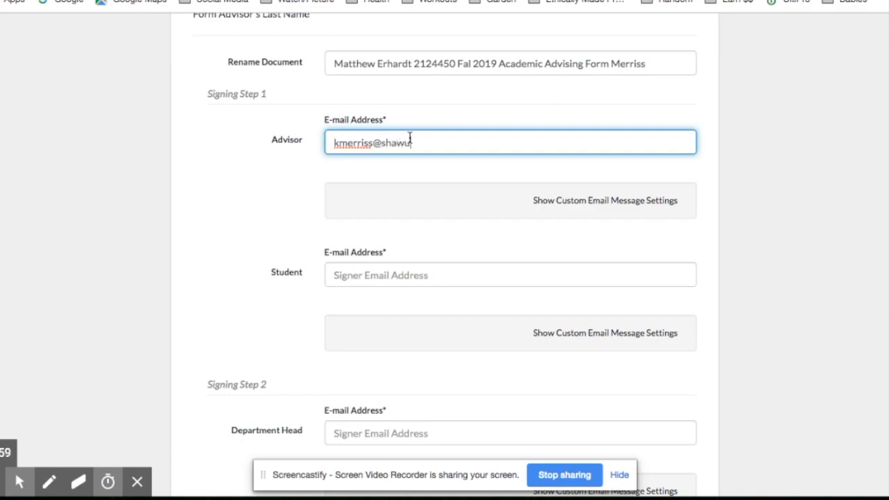
Enter the student's email address as the other signer in Signing Step 1.
click(404, 274)
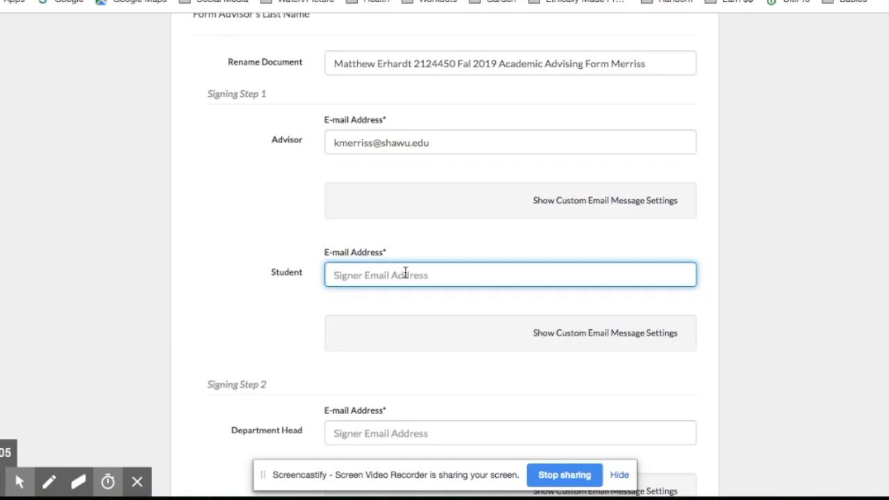
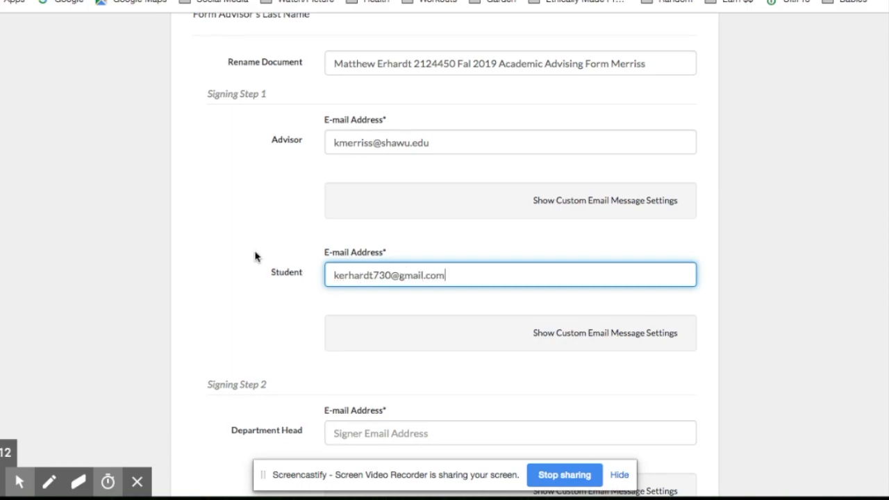
Enter the department head's email address as the signer in Signing Step 2.
scroll(255, 257, down, 3)
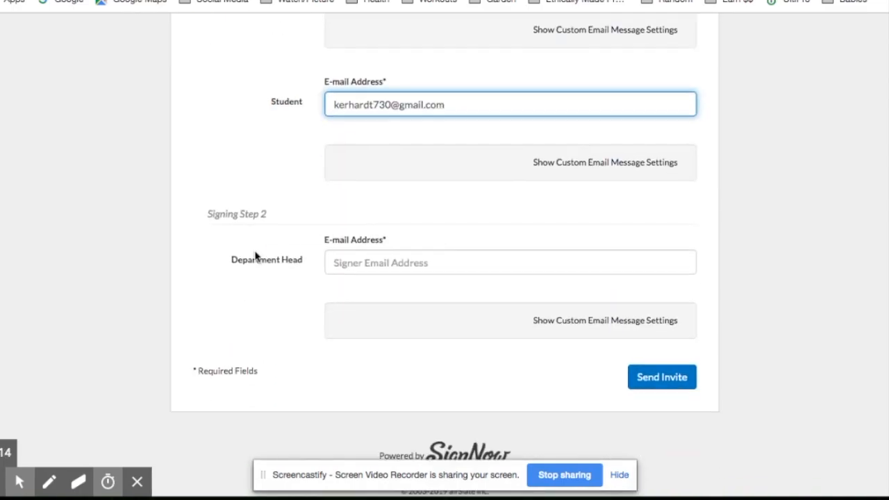
click(373, 260)
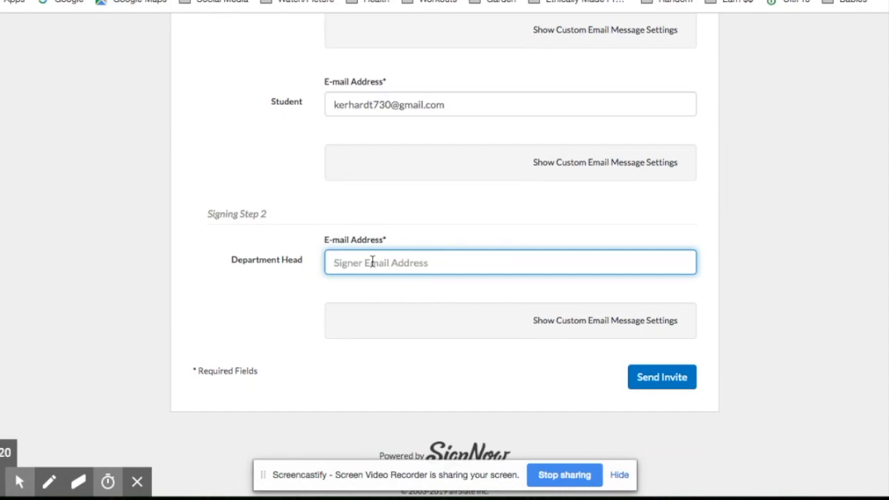
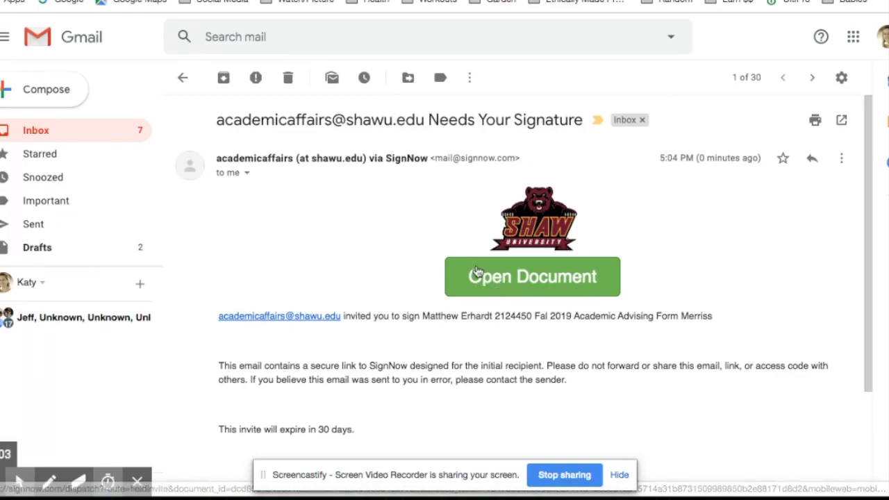
Open the document from the signature invitation email in Gmail and get started with the signing session.
click(523, 287)
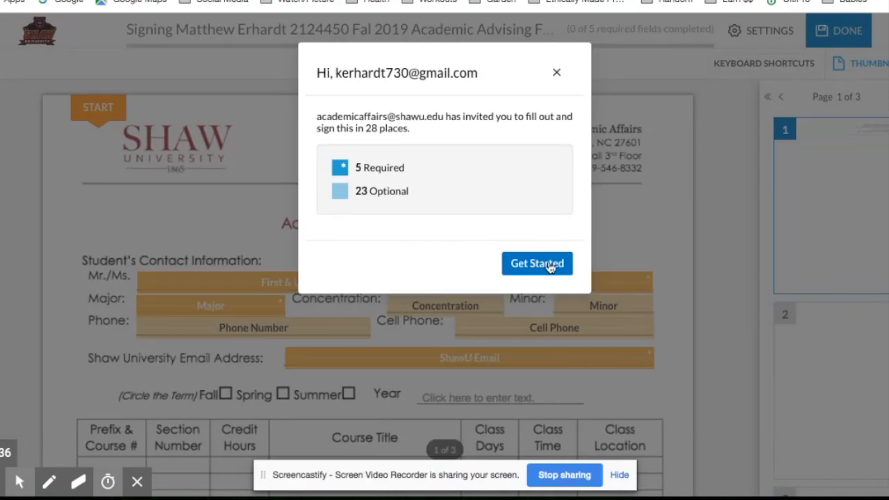
click(550, 265)
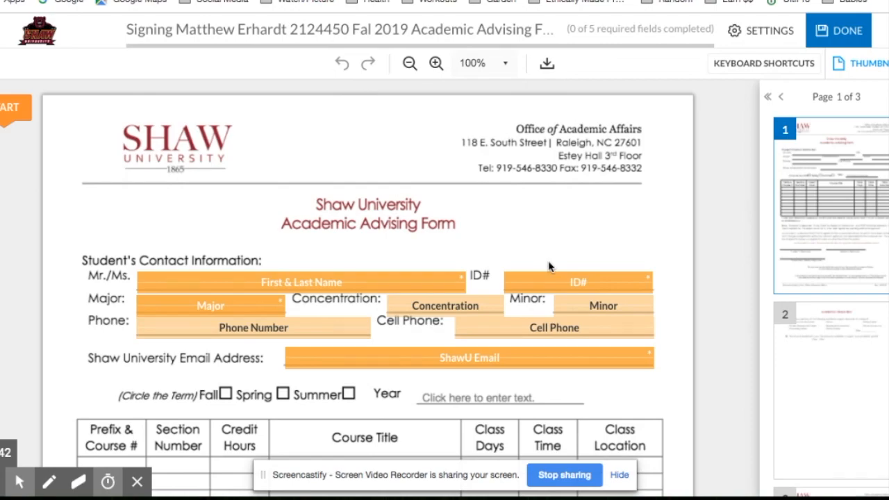
Examine the student's contact information fields and signature field on page 1 of the Academic Advising Form.
scroll(549, 266, down, 2)
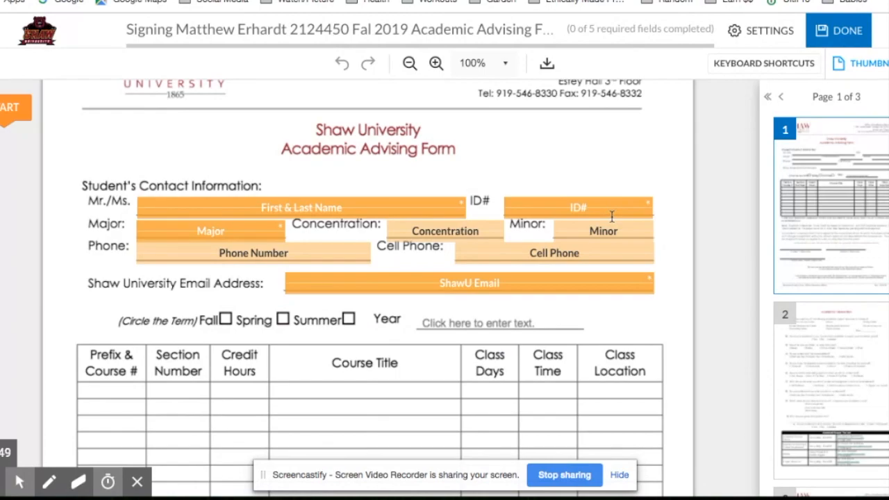
scroll(611, 217, down, 1)
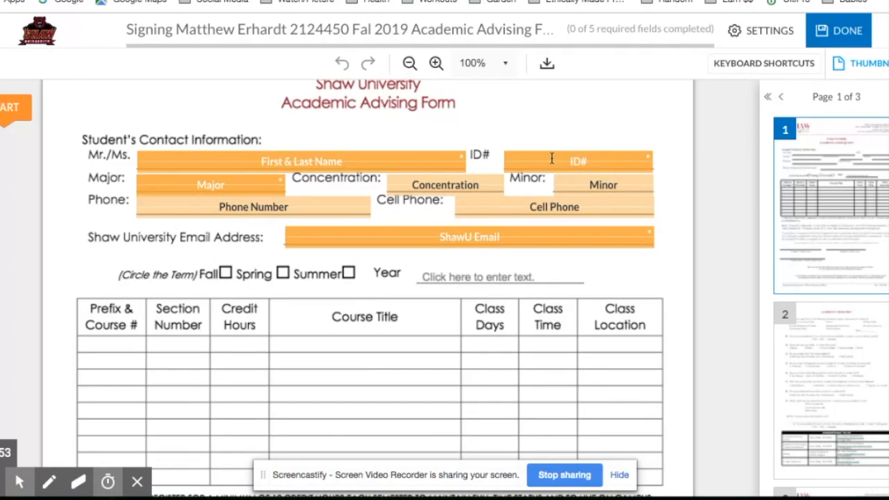
scroll(327, 250, down, 3)
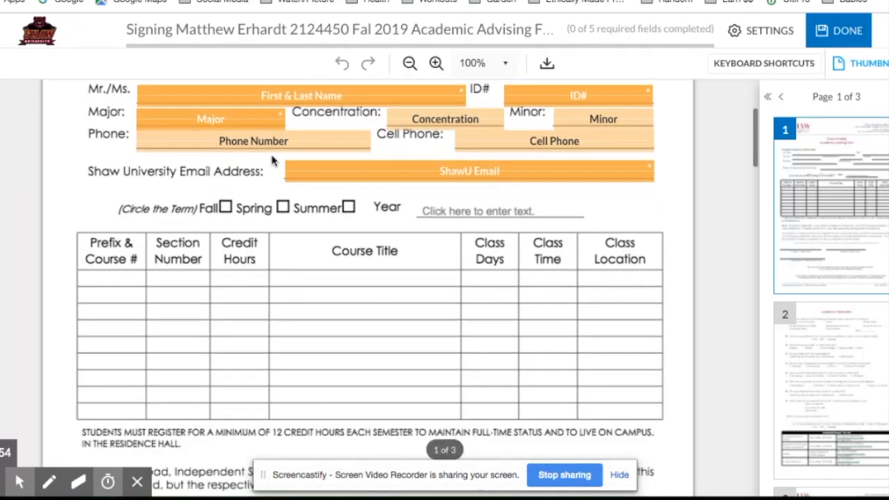
scroll(326, 252, down, 3)
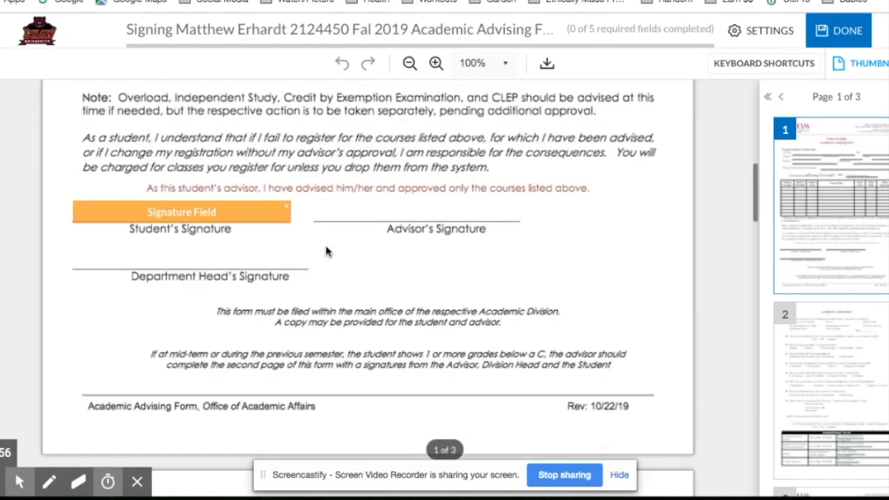
scroll(326, 252, down, 1)
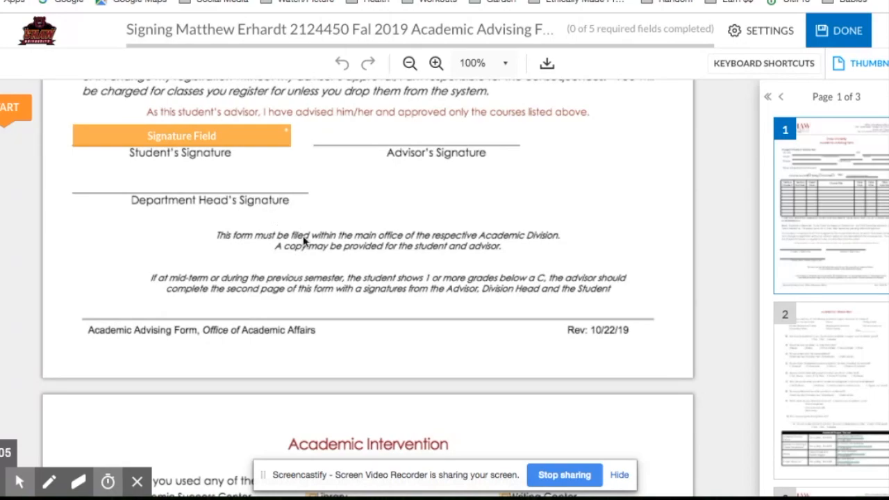
scroll(304, 240, down, 2)
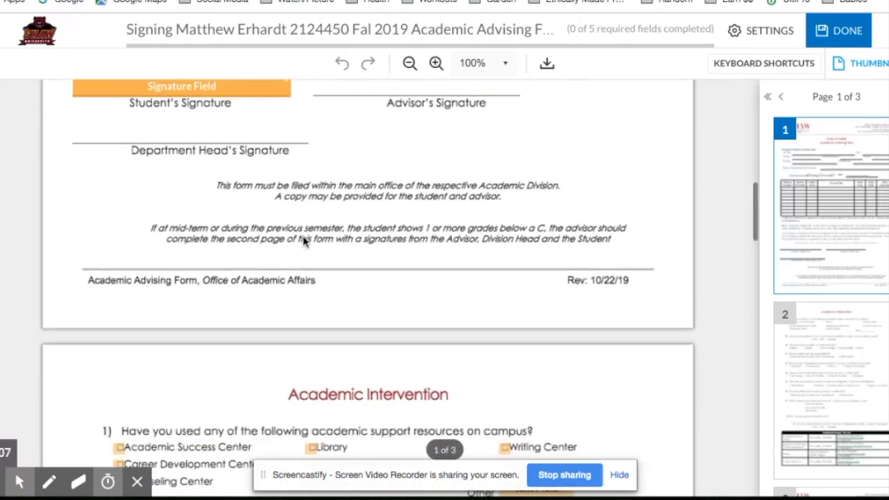
Review the Academic Intervention questions on page 2 of the form and return to the student information on page 1.
scroll(303, 240, down, 2)
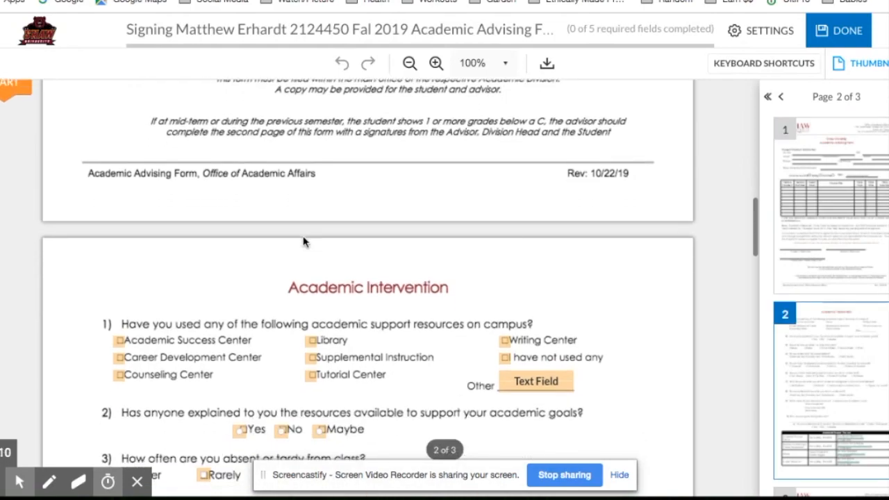
scroll(303, 241, down, 4)
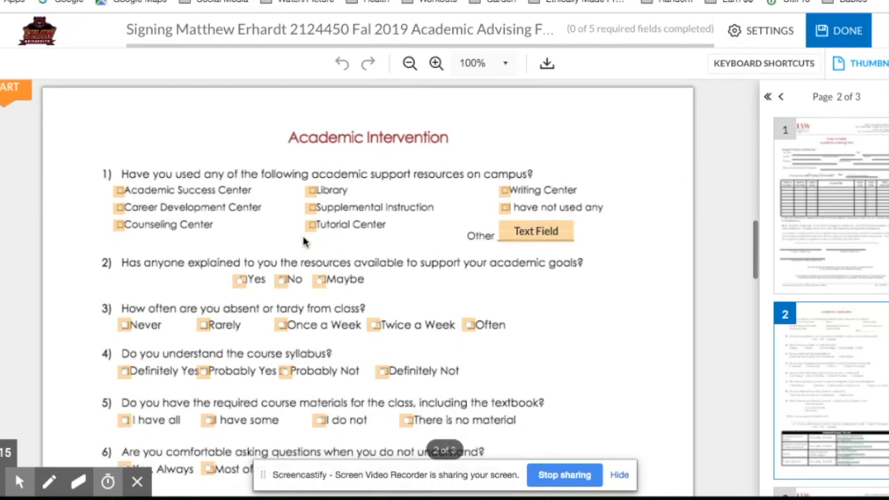
scroll(304, 241, down, 1)
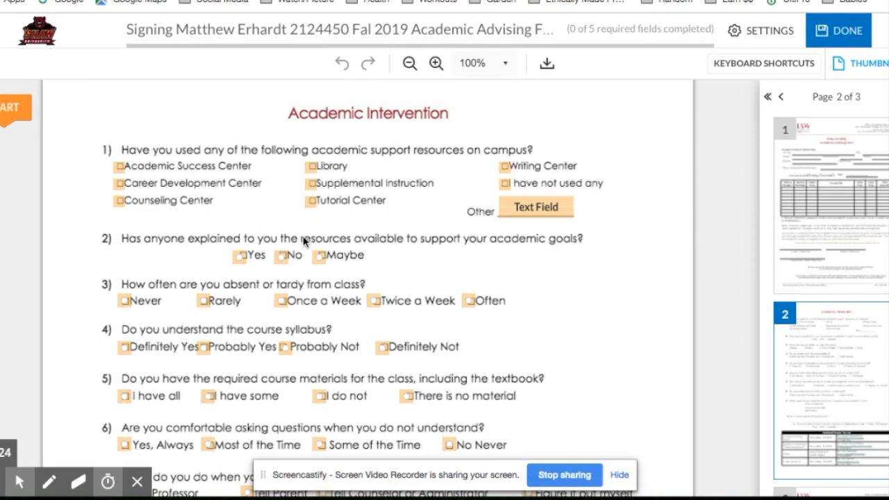
scroll(303, 241, down, 2)
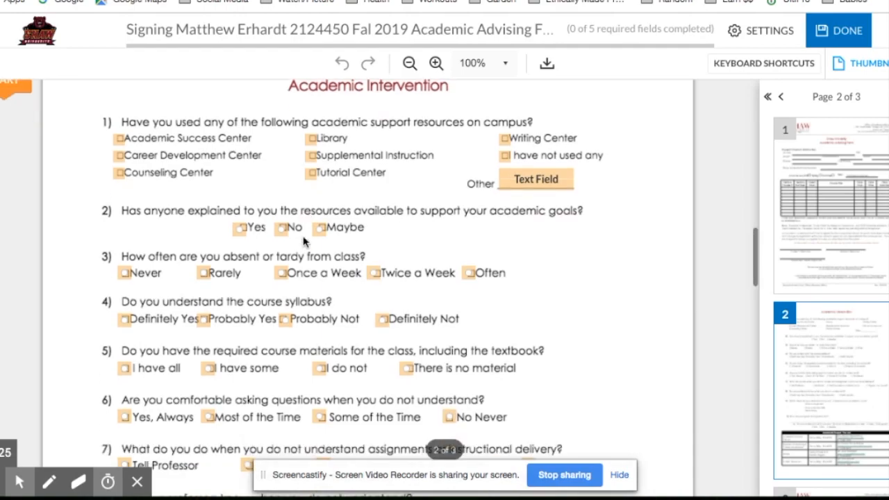
scroll(303, 240, down, 4)
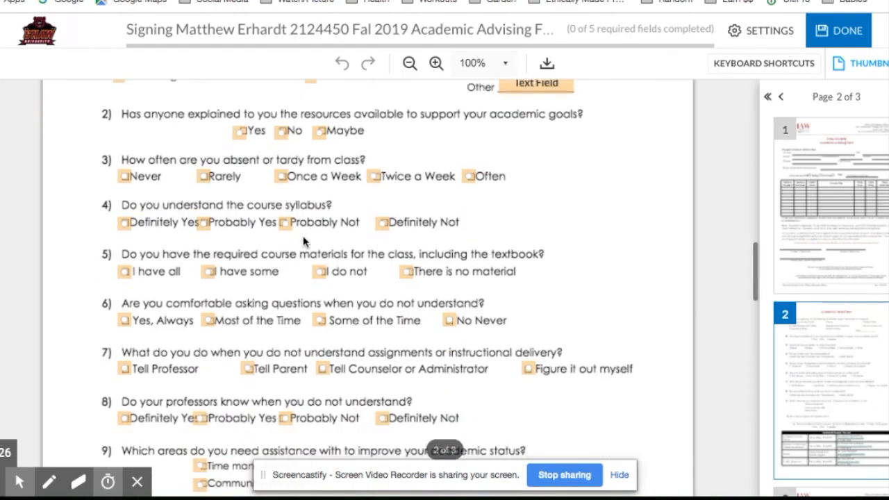
scroll(302, 240, down, 4)
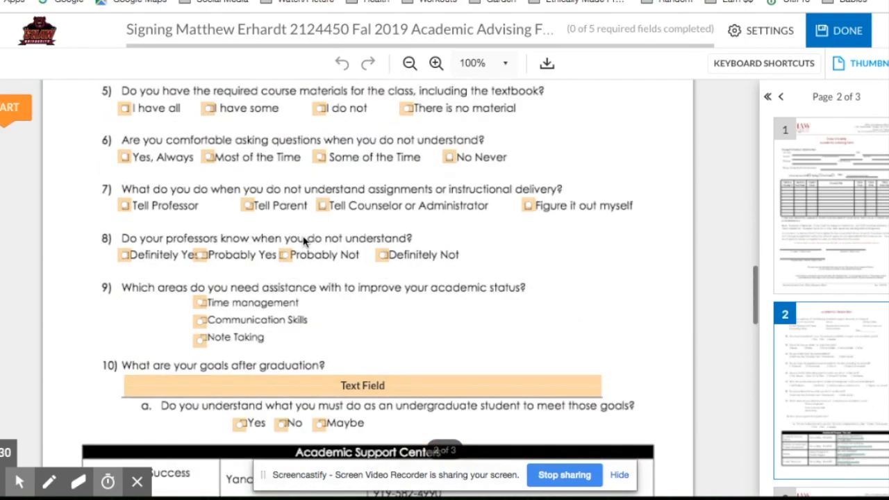
scroll(303, 241, up, 15)
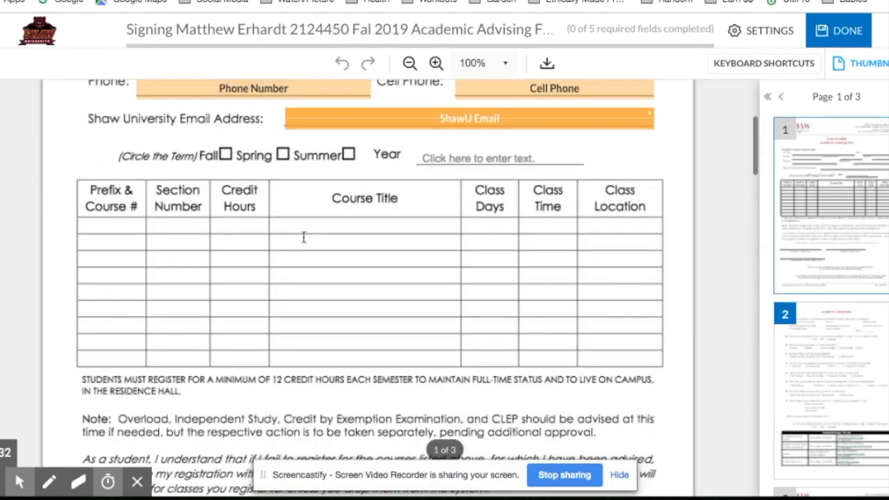
scroll(303, 238, up, 5)
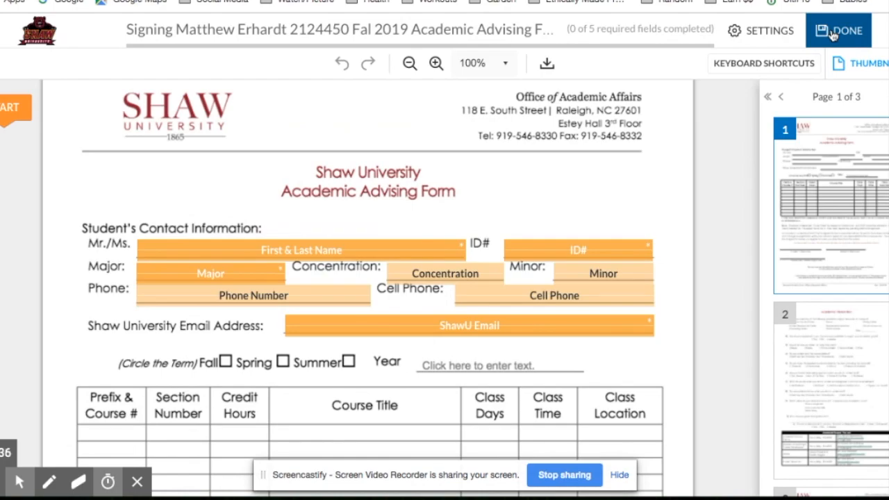
Switch to Outlook, open the document from the advisor's signature invitation email, and get started with the advisor's signing session.
click(833, 32)
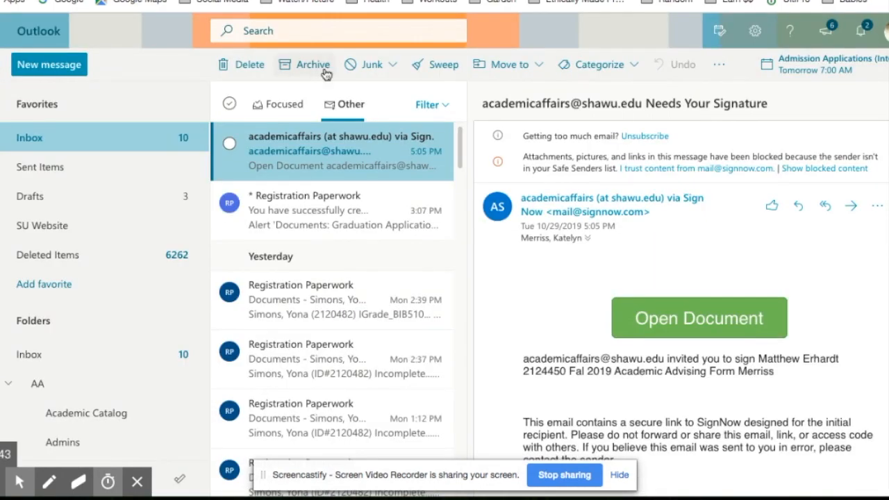
click(658, 327)
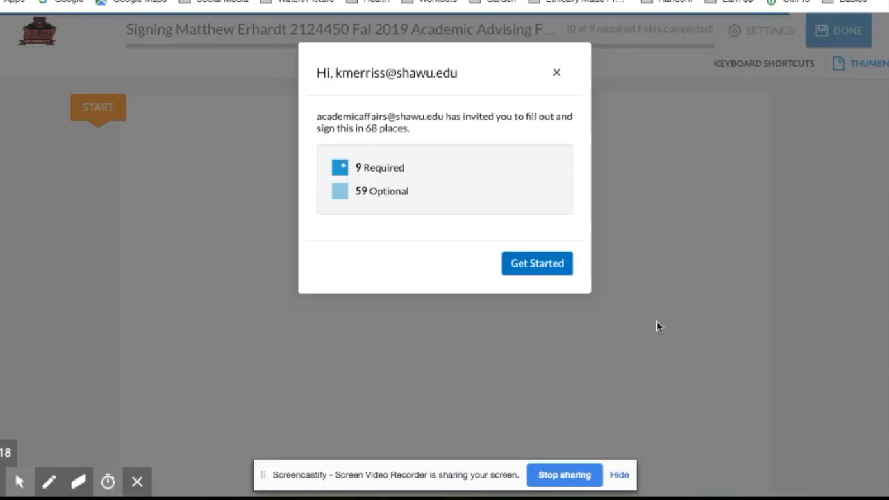
click(561, 264)
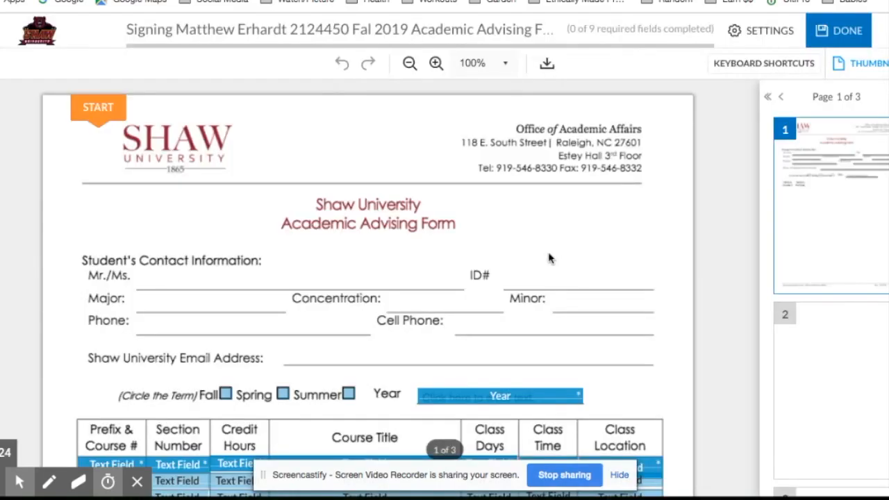
Examine the fields assigned to the advisor on page 1: term checkboxes, year, course table and advisor's signature.
scroll(528, 250, down, 1)
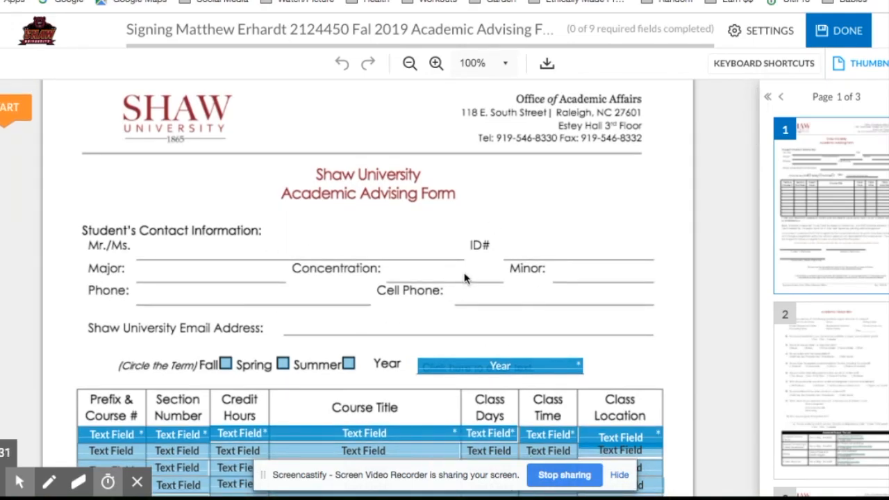
scroll(465, 278, down, 2)
scroll(465, 278, down, 3)
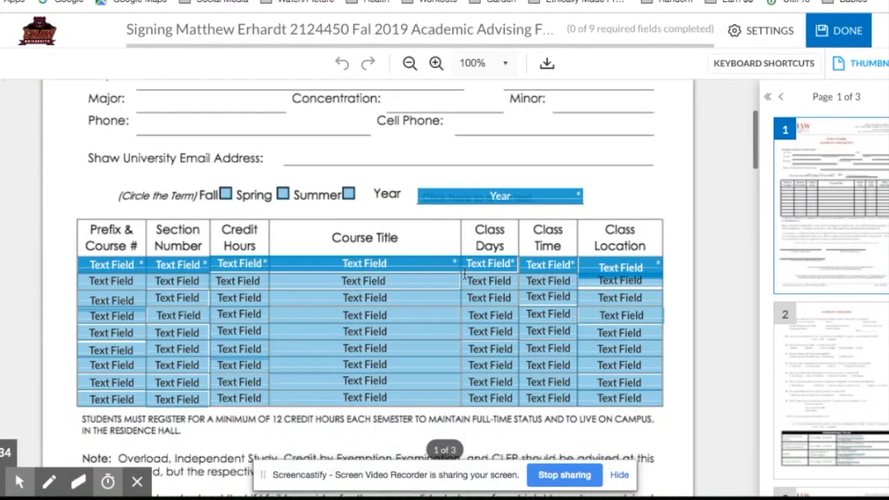
scroll(465, 274, down, 1)
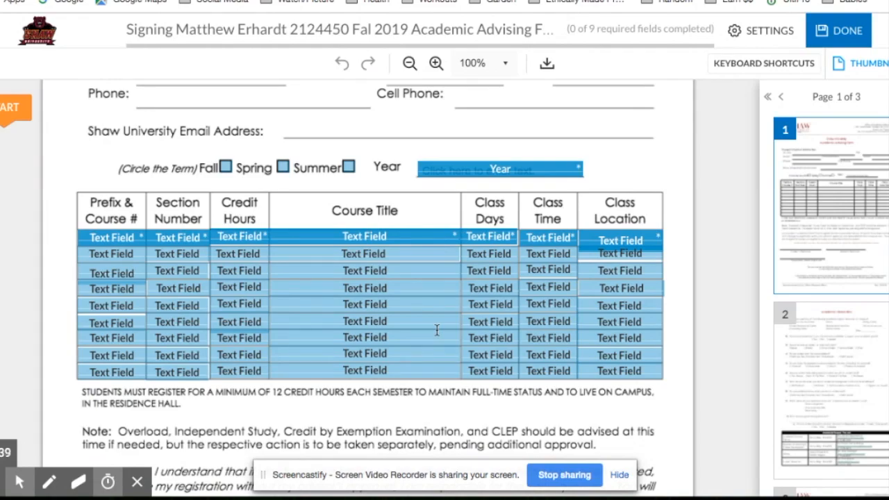
scroll(437, 330, down, 2)
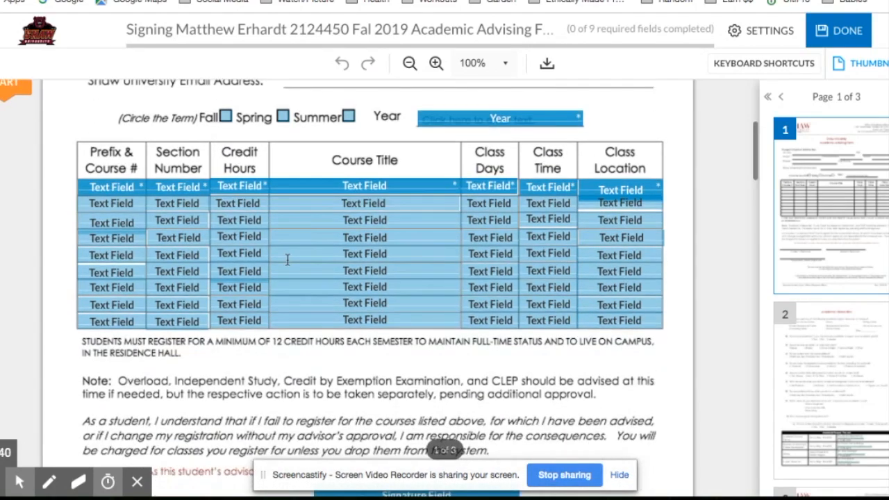
scroll(419, 322, down, 2)
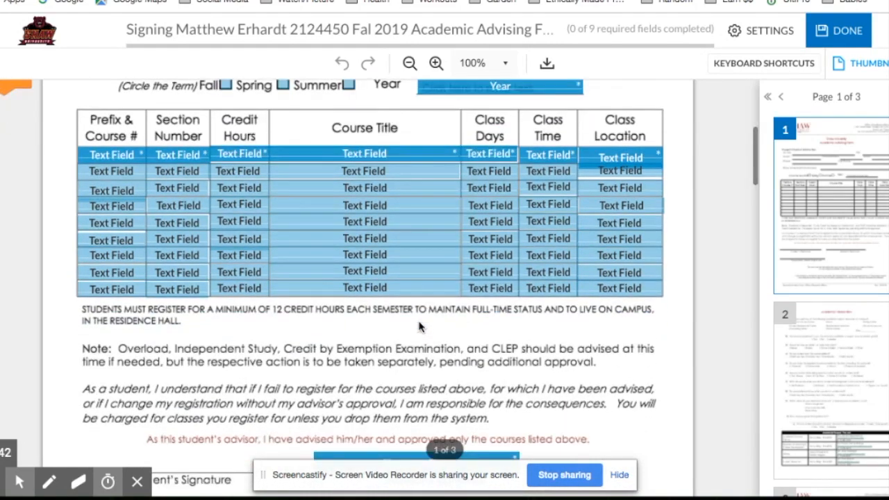
scroll(420, 327, up, 1)
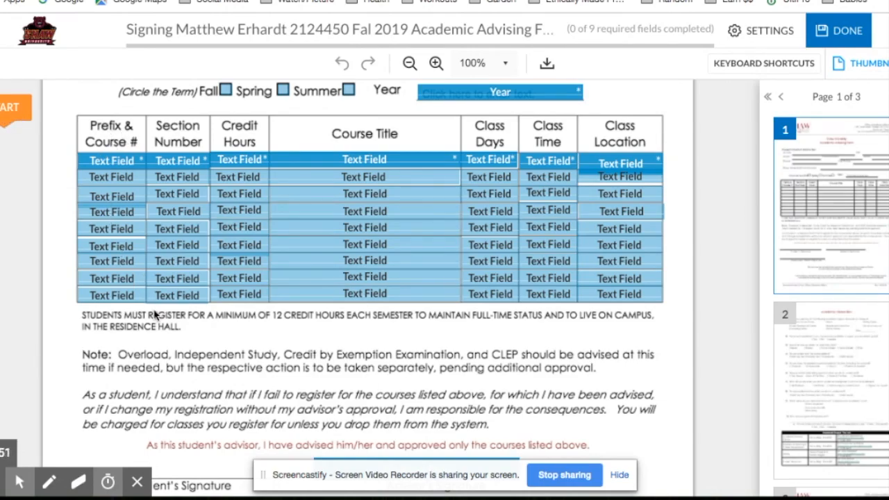
scroll(253, 386, down, 2)
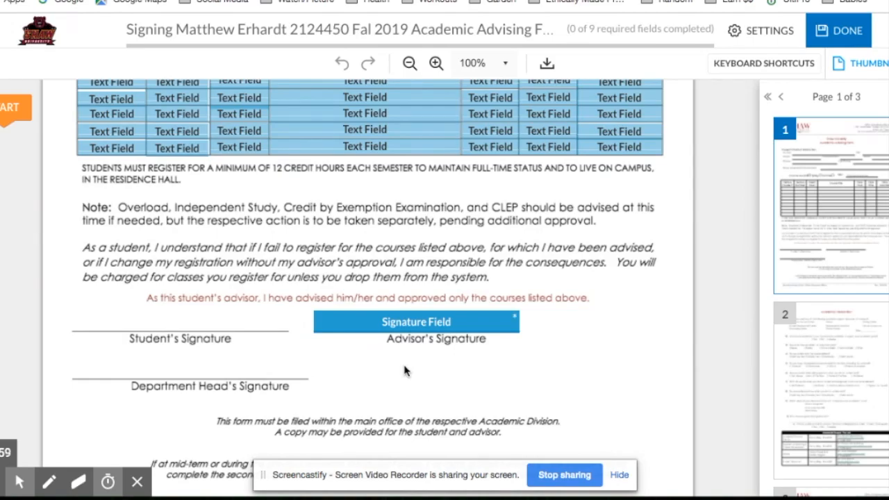
scroll(406, 368, up, 3)
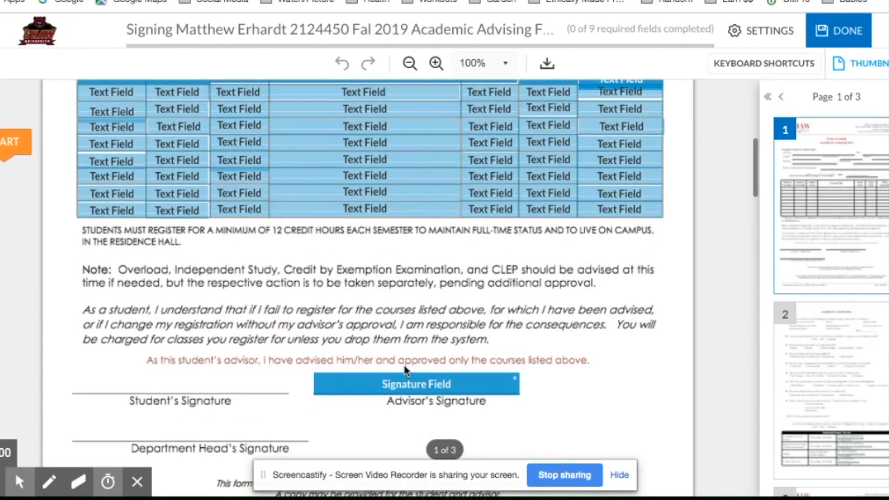
scroll(349, 311, up, 1)
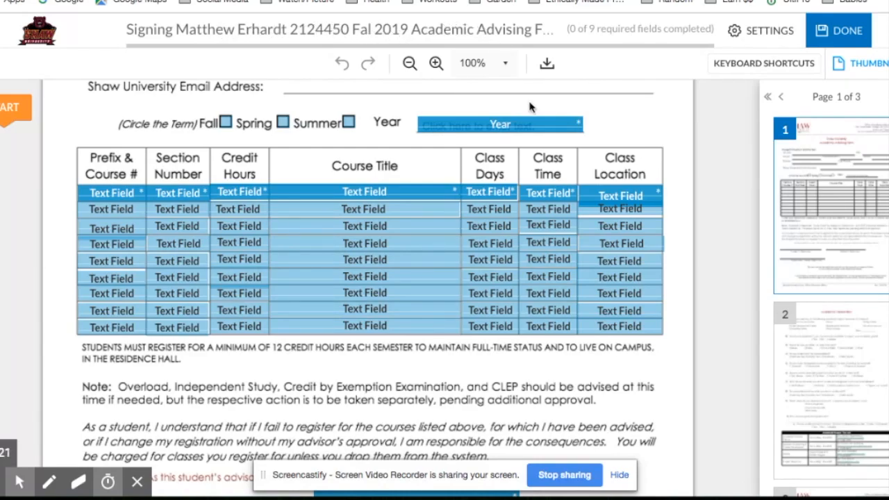
scroll(525, 198, up, 4)
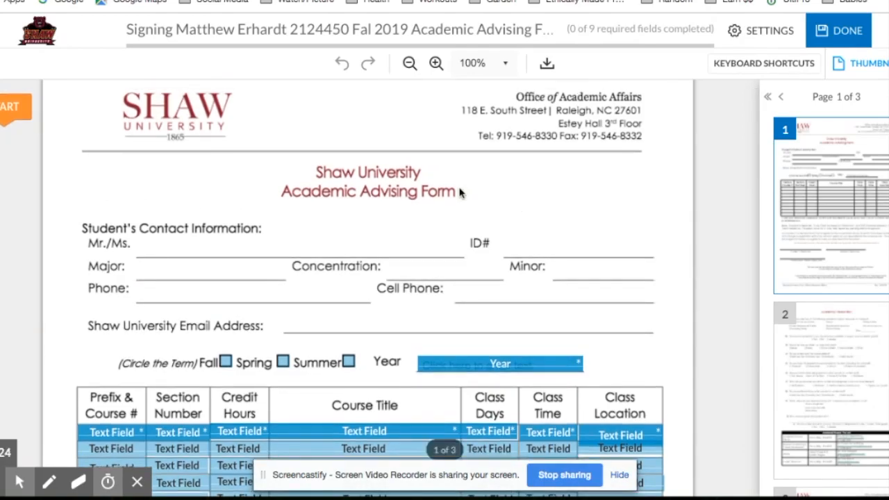
scroll(389, 188, up, 1)
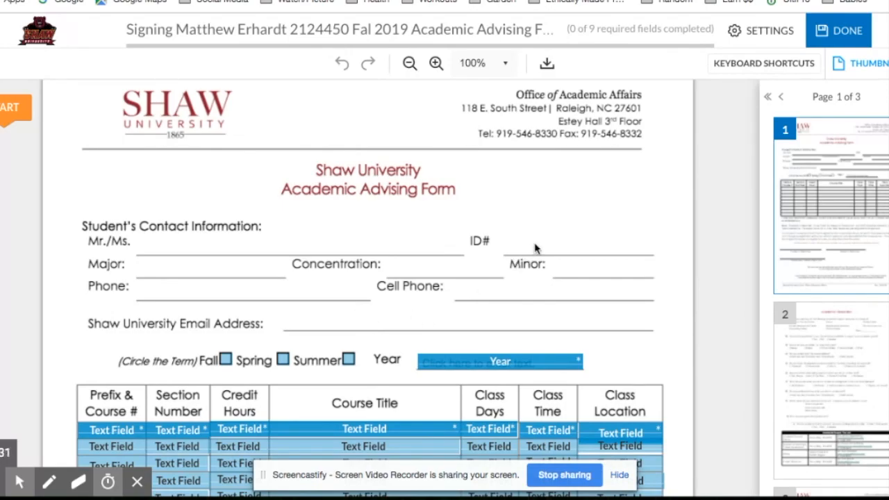
scroll(535, 246, down, 1)
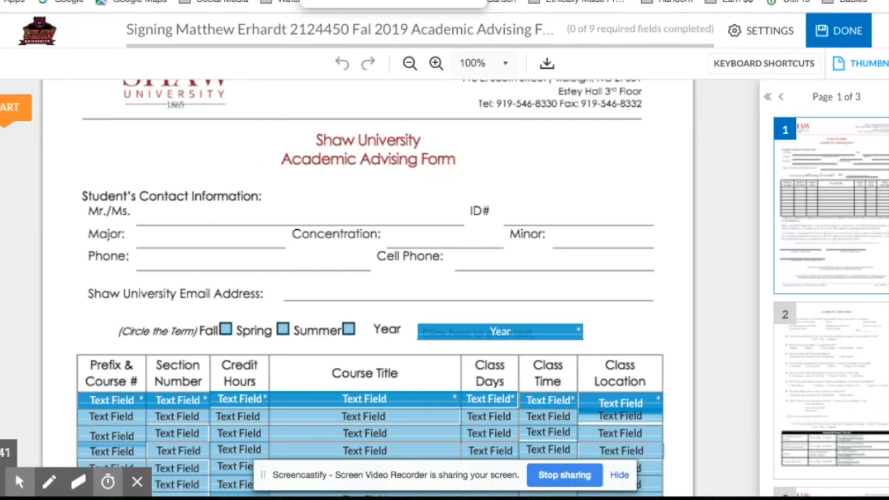
Log in to SignNow with the account email and password to view the sent documents' signing status, and return to the advisor's form.
click(354, 0)
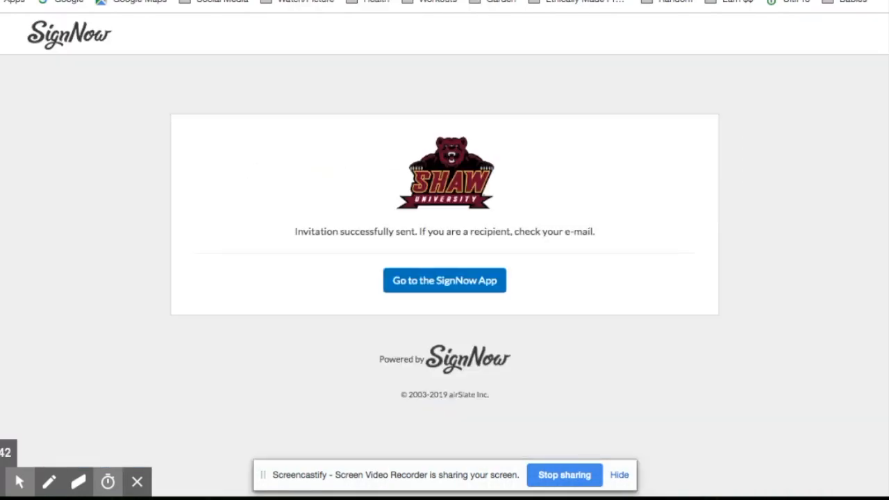
click(479, 0)
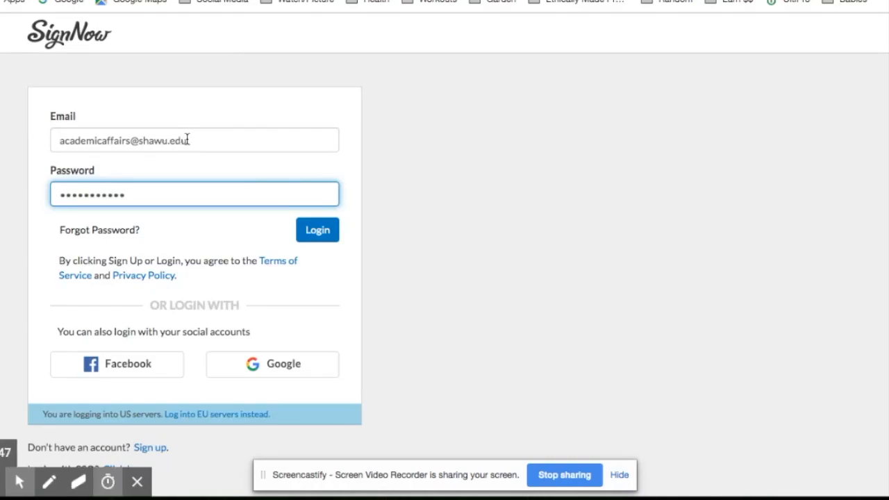
click(327, 236)
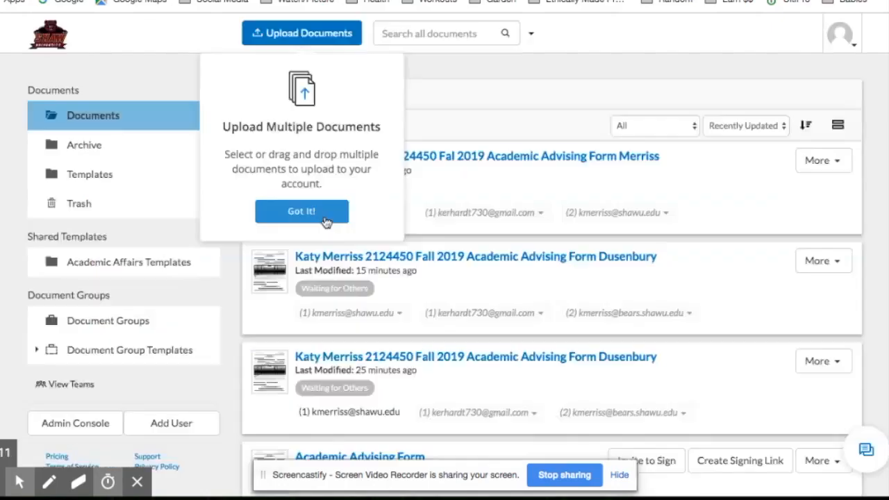
click(325, 216)
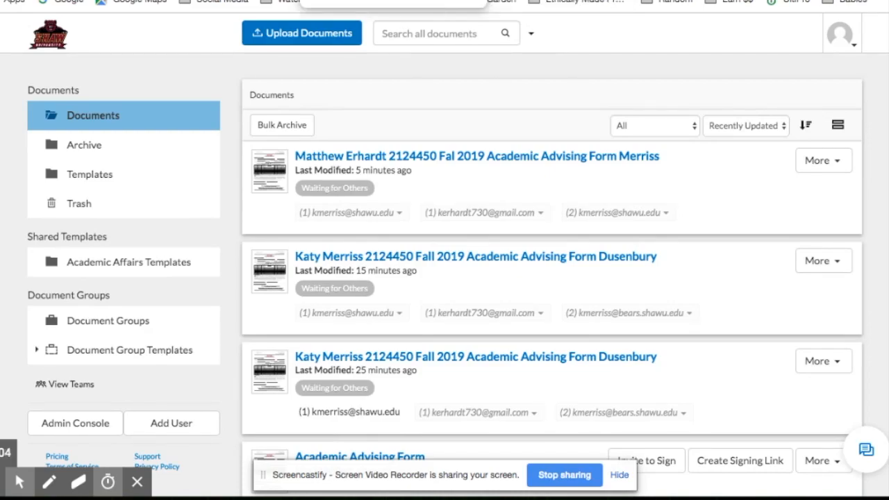
click(222, 1)
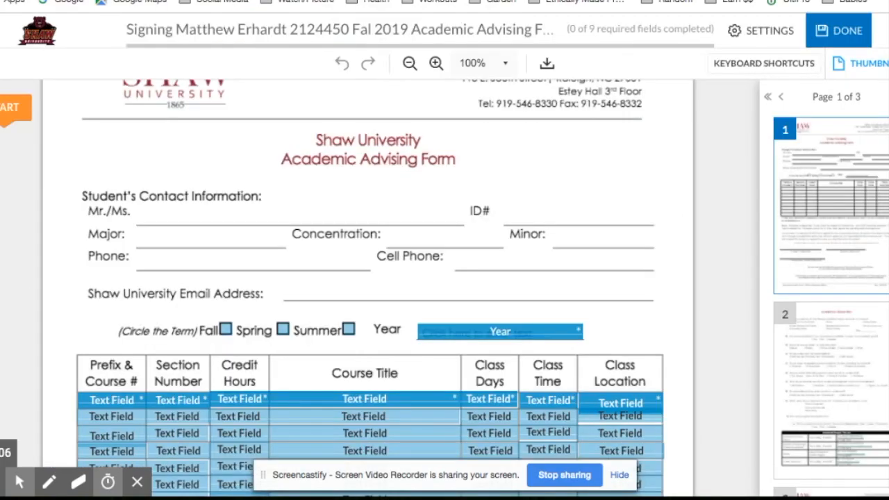